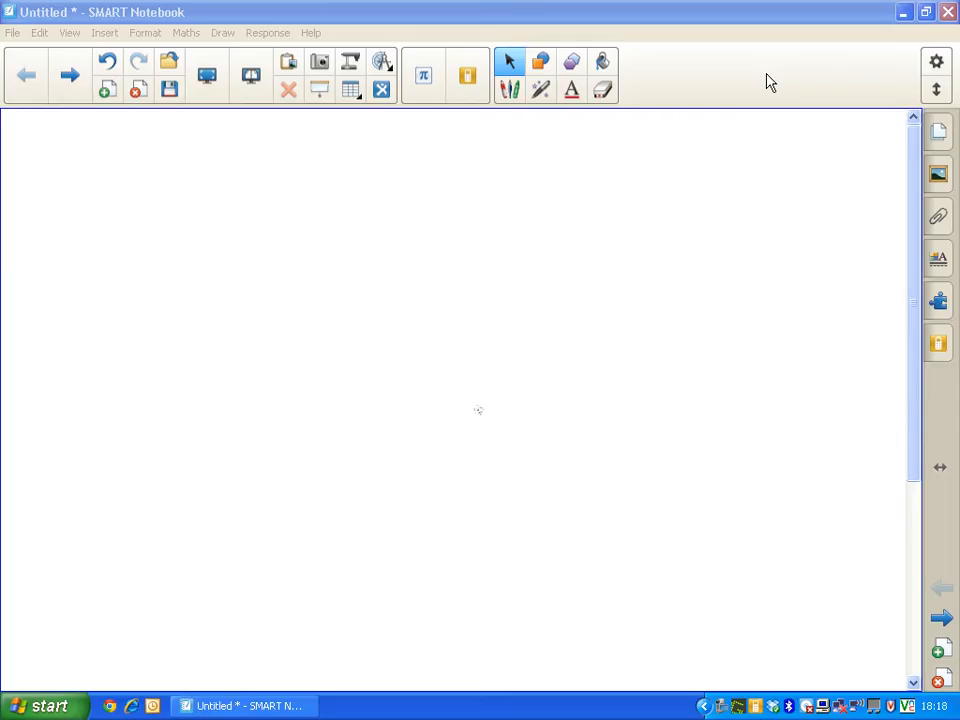
Step: Draw a freehand squiggle on the page with the pen set to pale cyan and the second-thickest line
{"action": "left_click", "coordinate": [512, 92]}
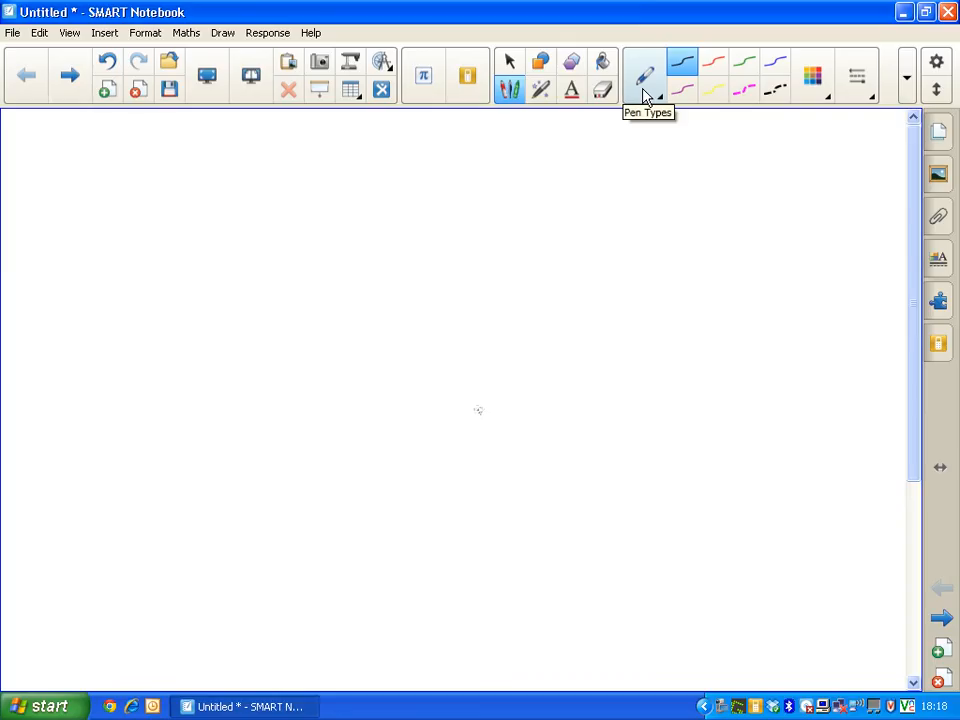
{"action": "left_click", "coordinate": [940, 268]}
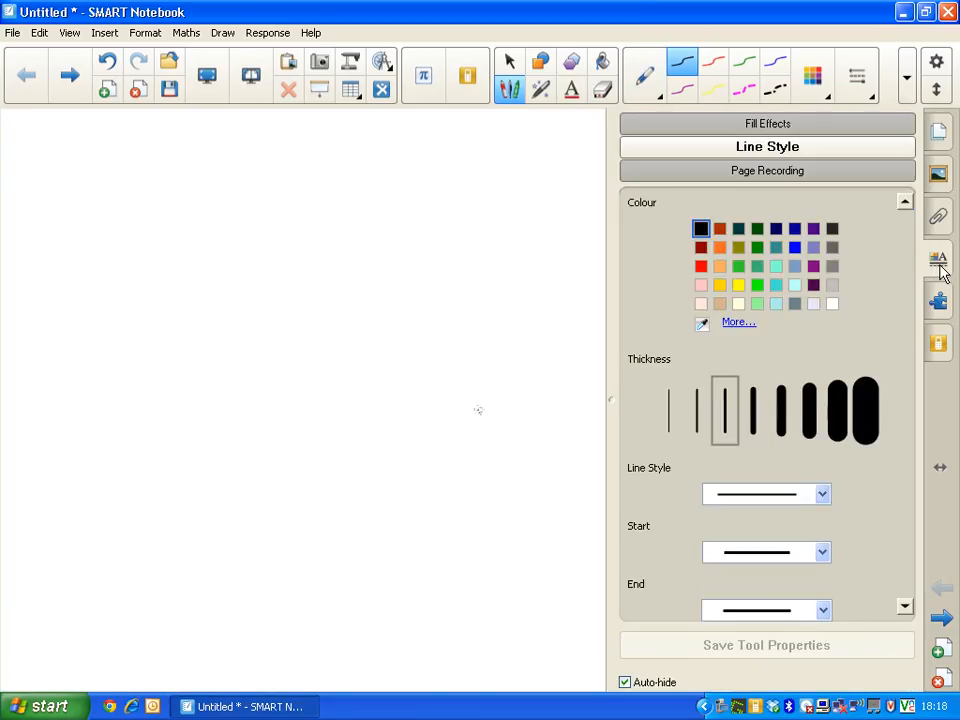
{"action": "left_click", "coordinate": [757, 266]}
{"action": "left_click", "coordinate": [795, 288]}
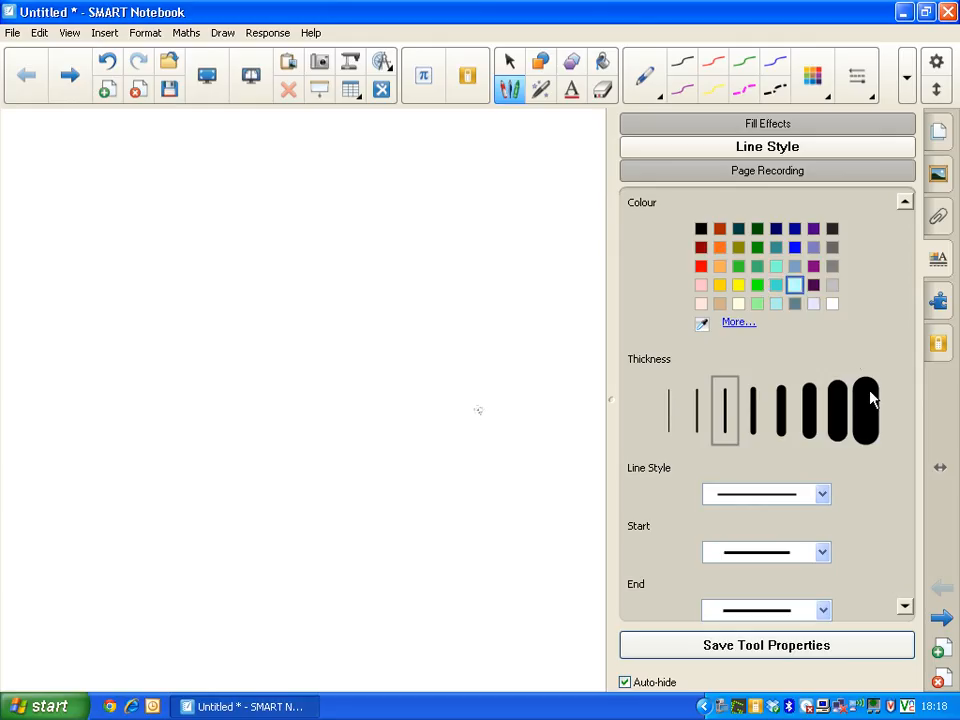
{"action": "left_click", "coordinate": [839, 412]}
{"action": "mouse_move", "coordinate": [337, 380]}
{"action": "left_mouse_down"}
{"action": "mouse_move", "coordinate": [379, 387]}
{"action": "mouse_move", "coordinate": [313, 448]}
{"action": "mouse_move", "coordinate": [201, 452]}
{"action": "mouse_move", "coordinate": [168, 353]}
{"action": "left_mouse_up"}
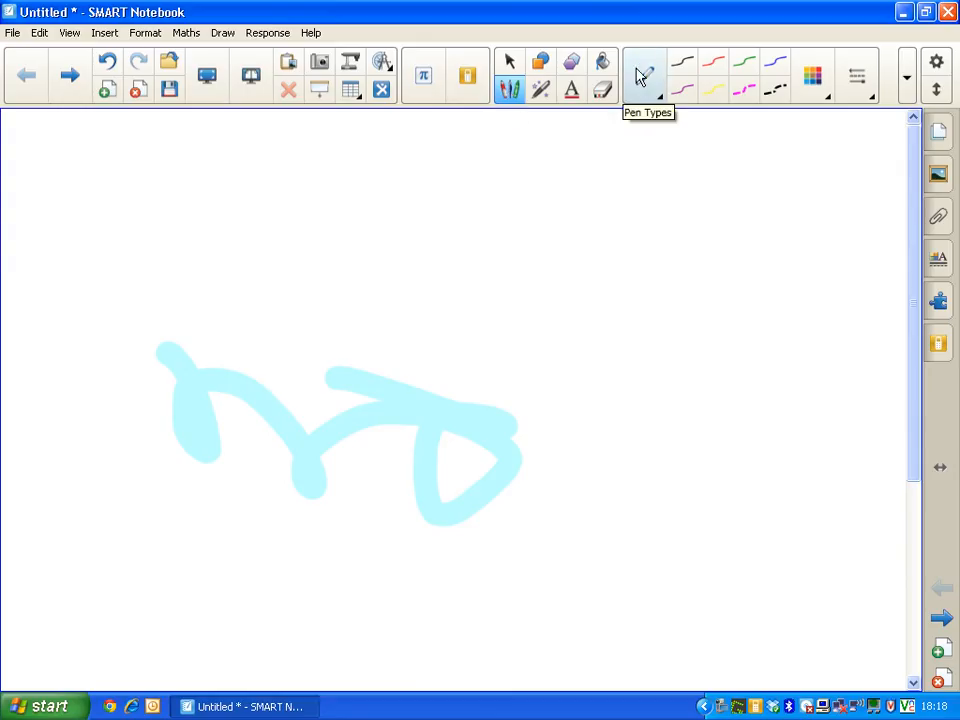
Step: Switch the pen type to Crayon and review its available line thicknesses
{"action": "left_click", "coordinate": [657, 98]}
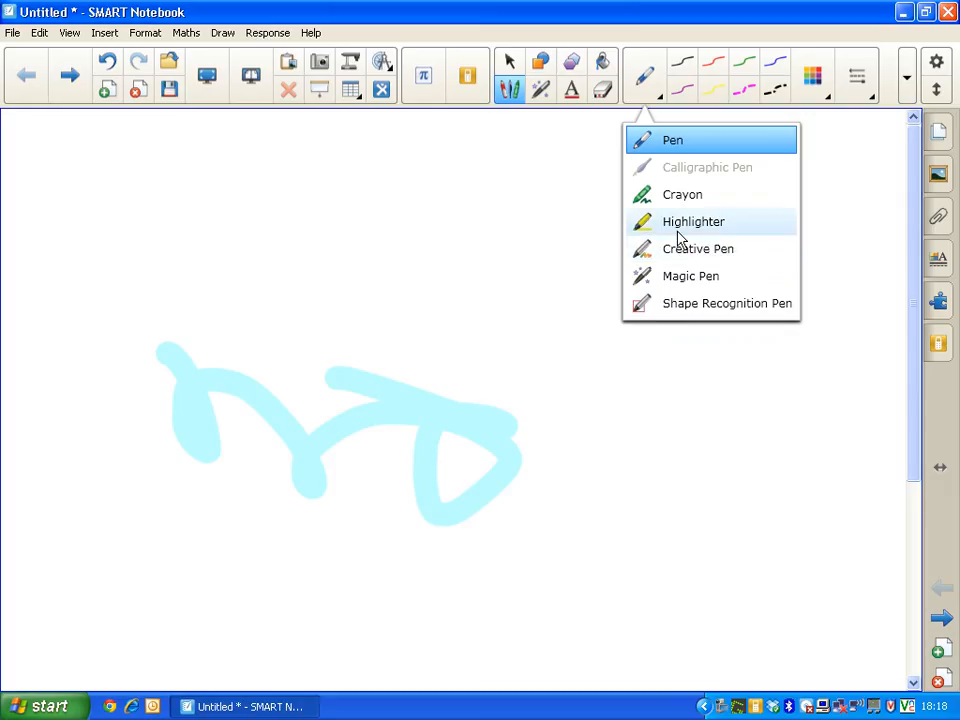
{"action": "left_click", "coordinate": [680, 196]}
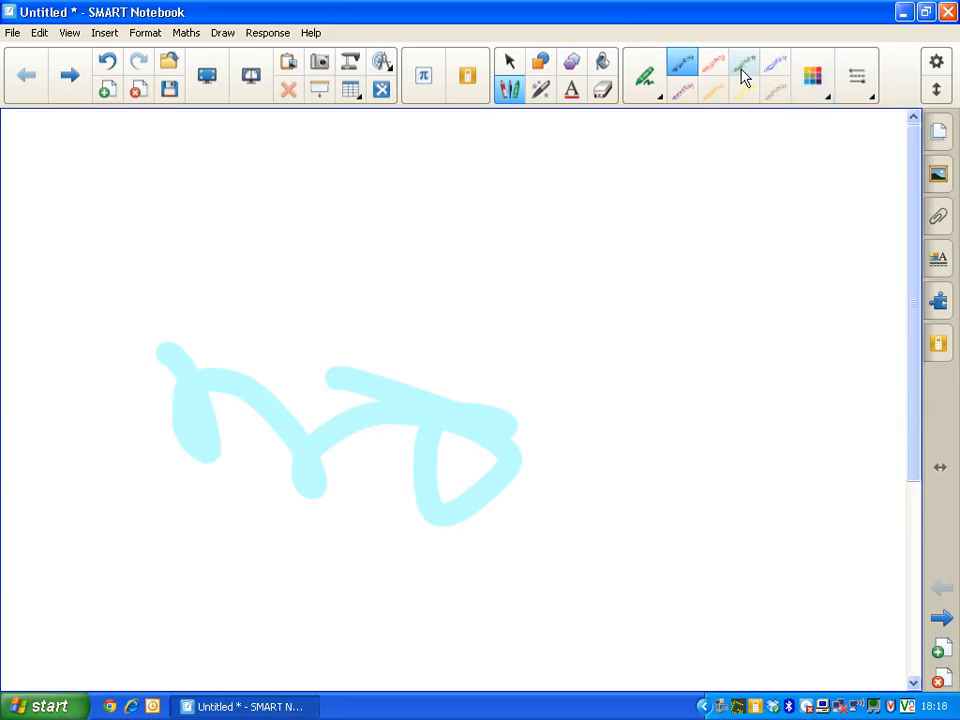
{"action": "left_click", "coordinate": [857, 92]}
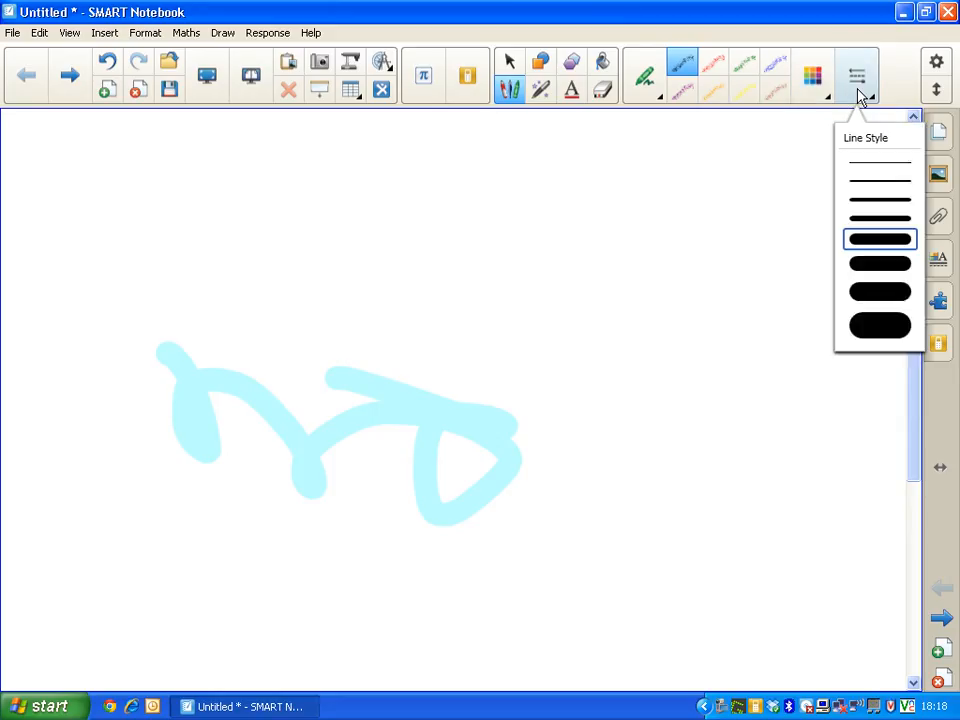
{"action": "left_click", "coordinate": [857, 92]}
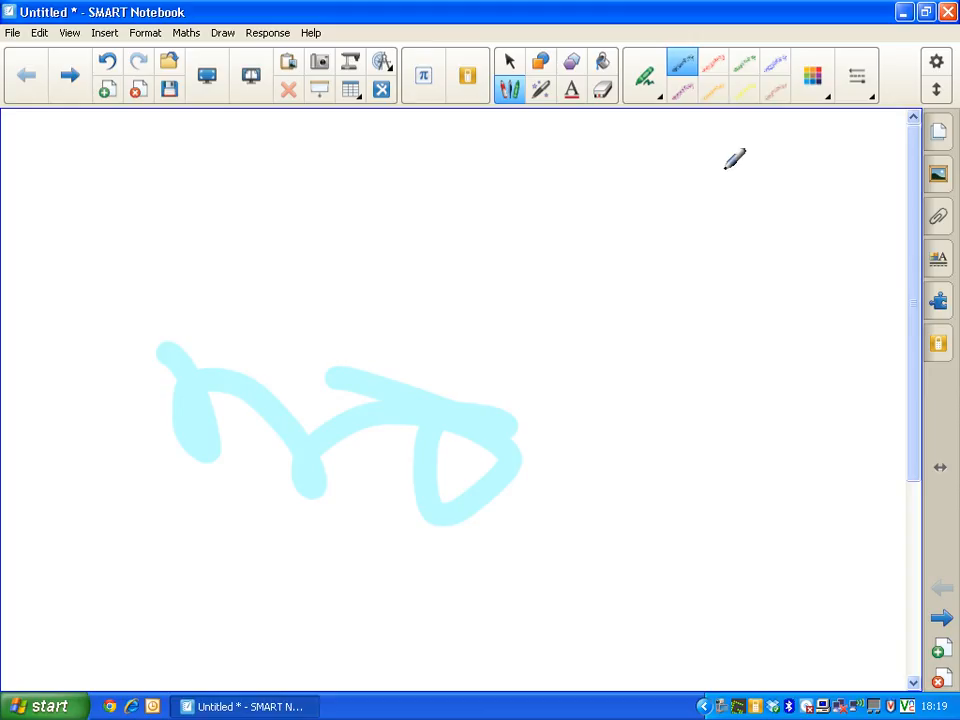
Step: Examine the eraser sizes and the shape tool's additional shapes, colours and line styles
{"action": "left_click", "coordinate": [599, 100]}
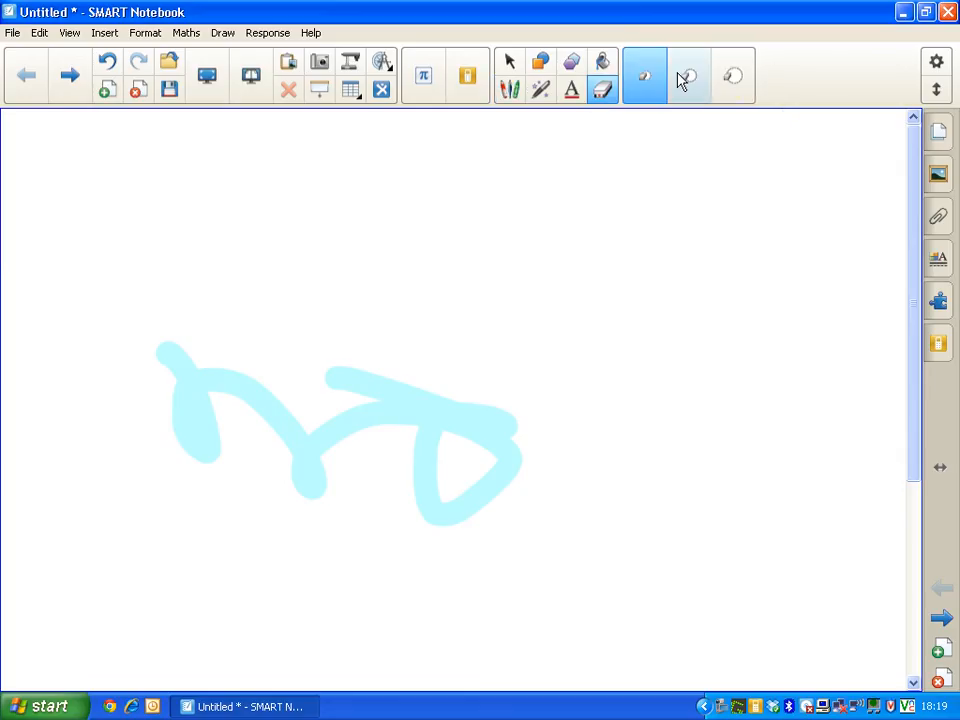
{"action": "left_click", "coordinate": [546, 70]}
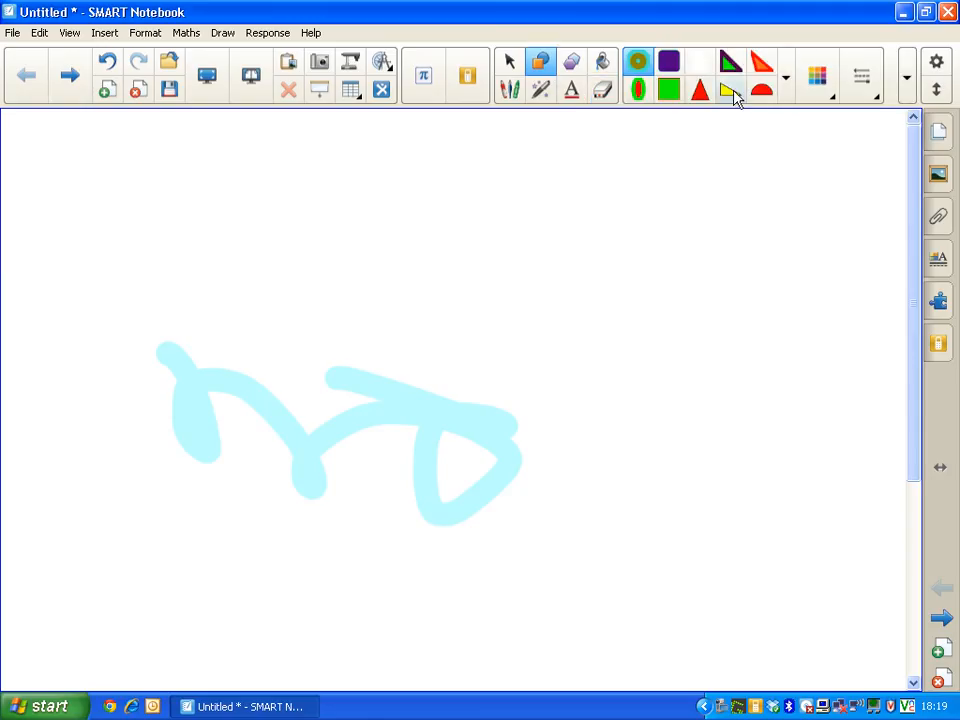
{"action": "left_click", "coordinate": [787, 82]}
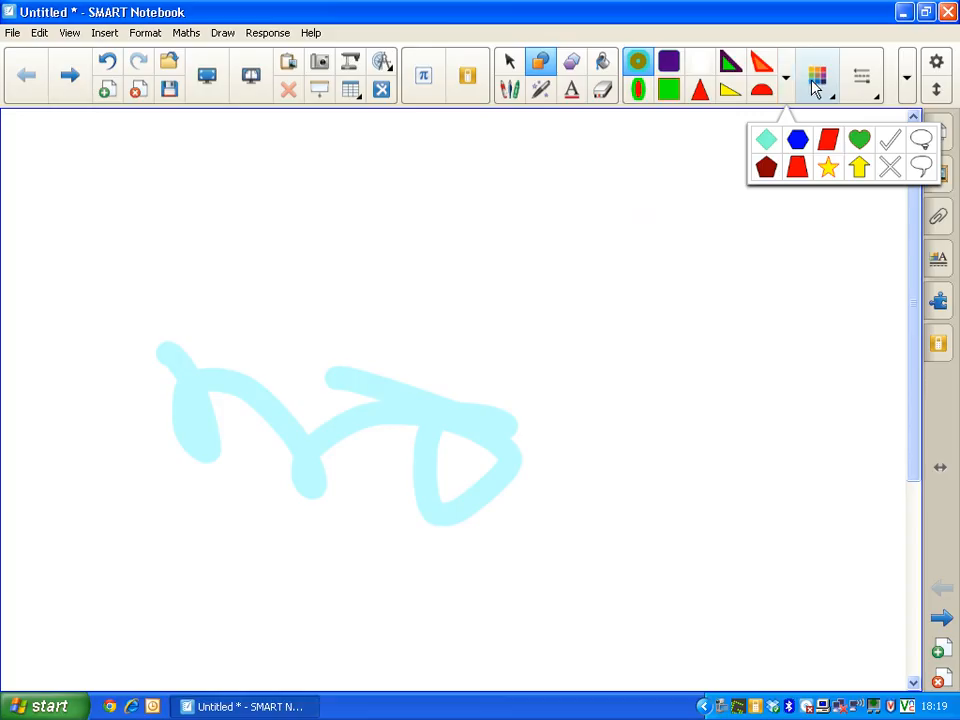
{"action": "left_click", "coordinate": [816, 88]}
{"action": "left_click", "coordinate": [815, 88]}
{"action": "left_click", "coordinate": [862, 92]}
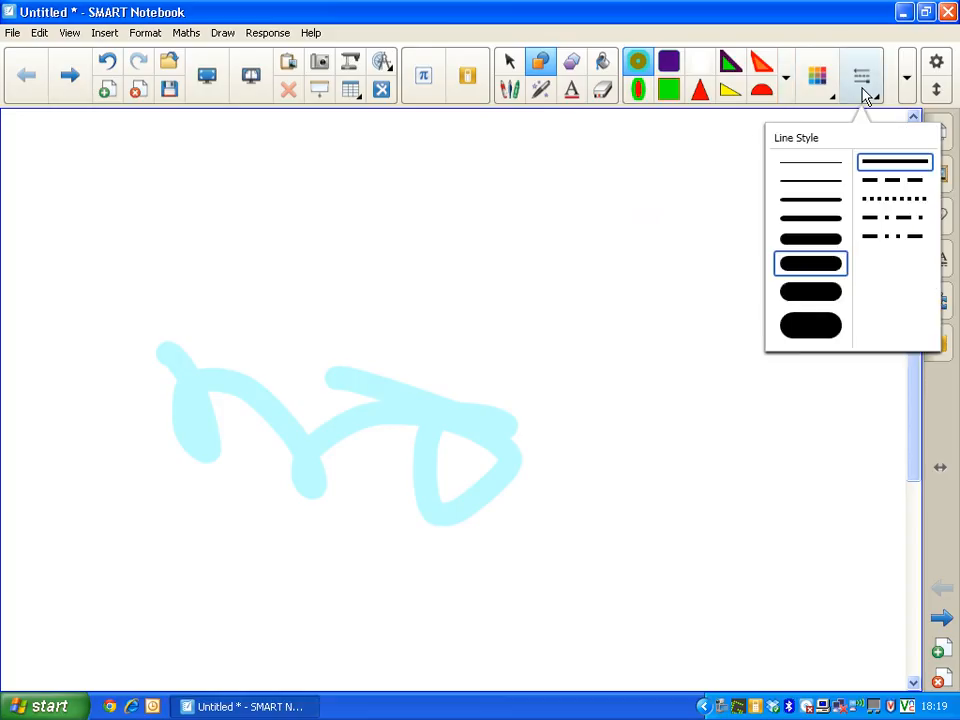
{"action": "left_click", "coordinate": [864, 93]}
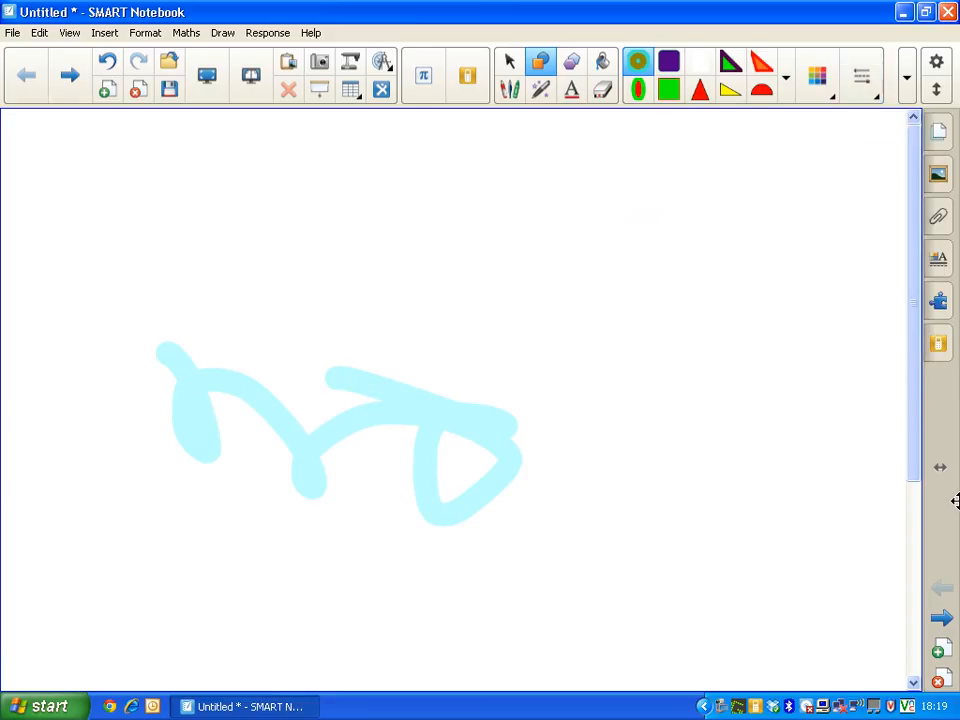
Step: Add a new page and place the 1_number picture from My Content in the gallery on it
{"action": "left_click", "coordinate": [945, 651]}
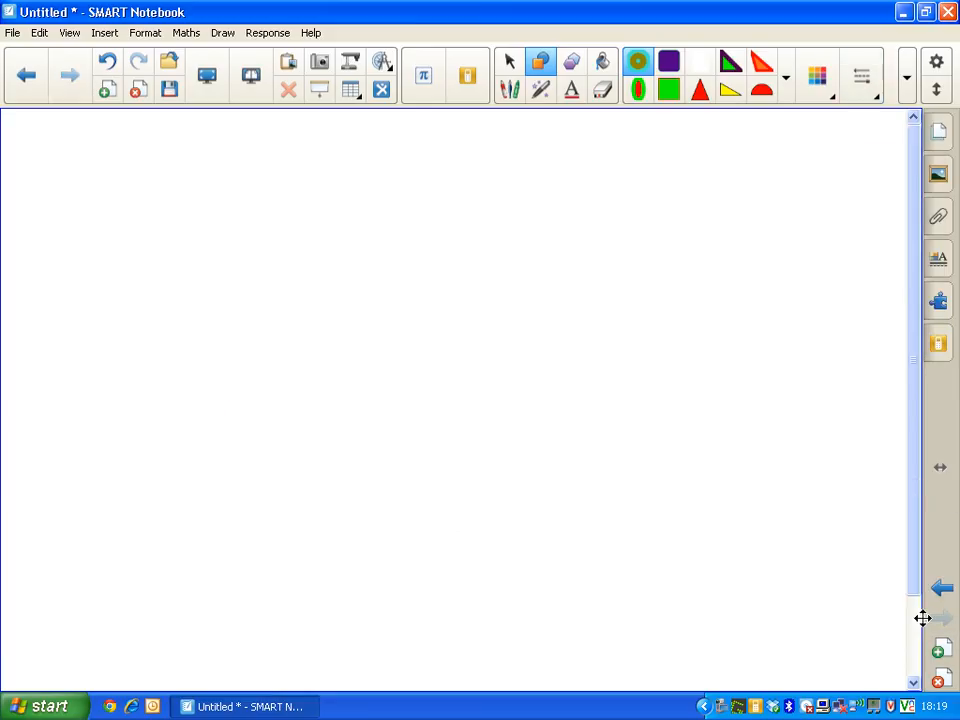
{"action": "left_click", "coordinate": [938, 176]}
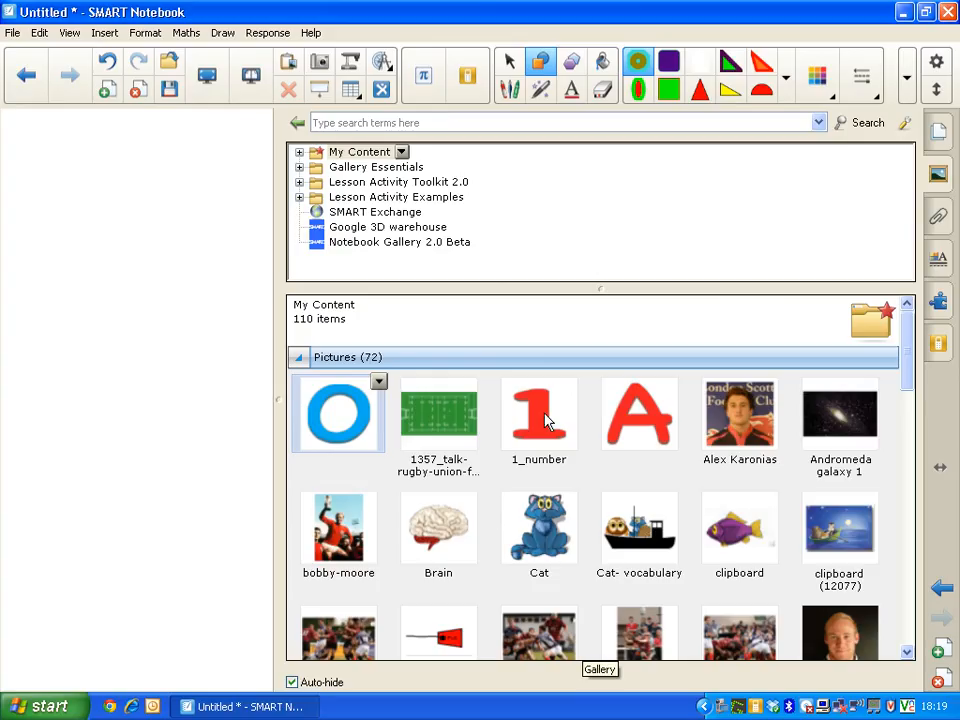
{"action": "left_click_drag", "start_coordinate": [555, 405], "coordinate": [182, 322]}
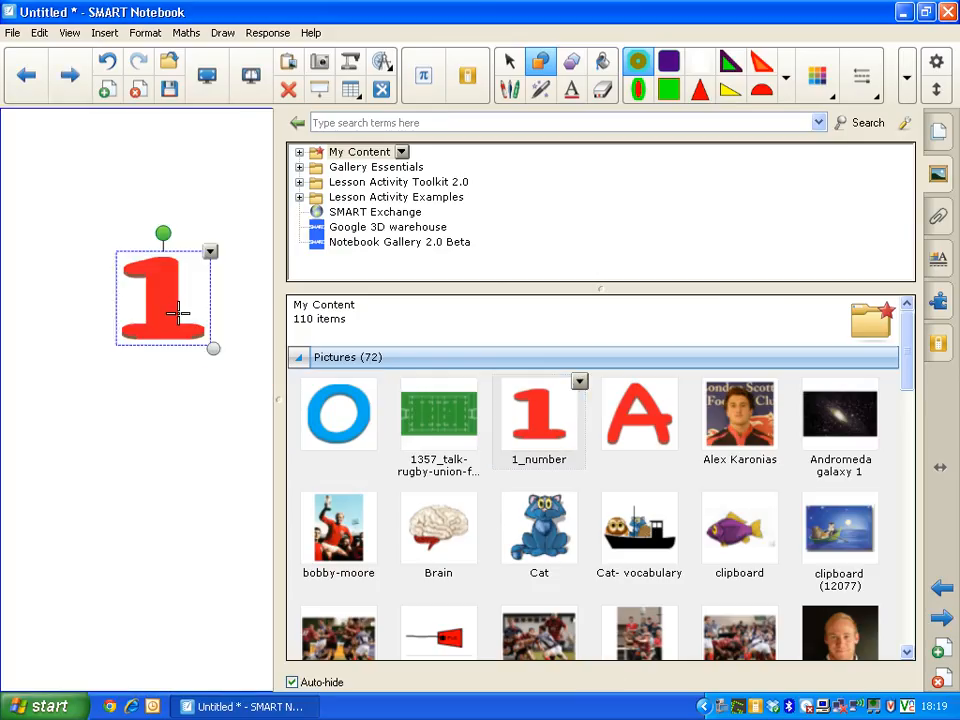
{"action": "left_click", "coordinate": [226, 484]}
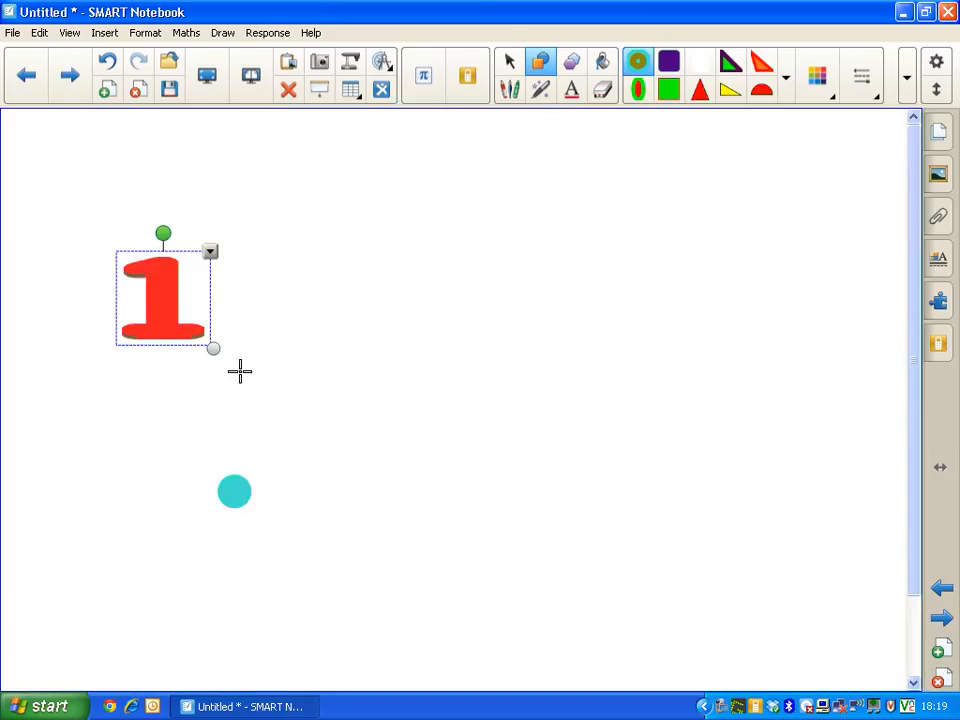
Step: Enlarge the number 1 picture to about three times its size and move it to the middle of the page
{"action": "left_click", "coordinate": [510, 61]}
{"action": "left_click", "coordinate": [165, 322]}
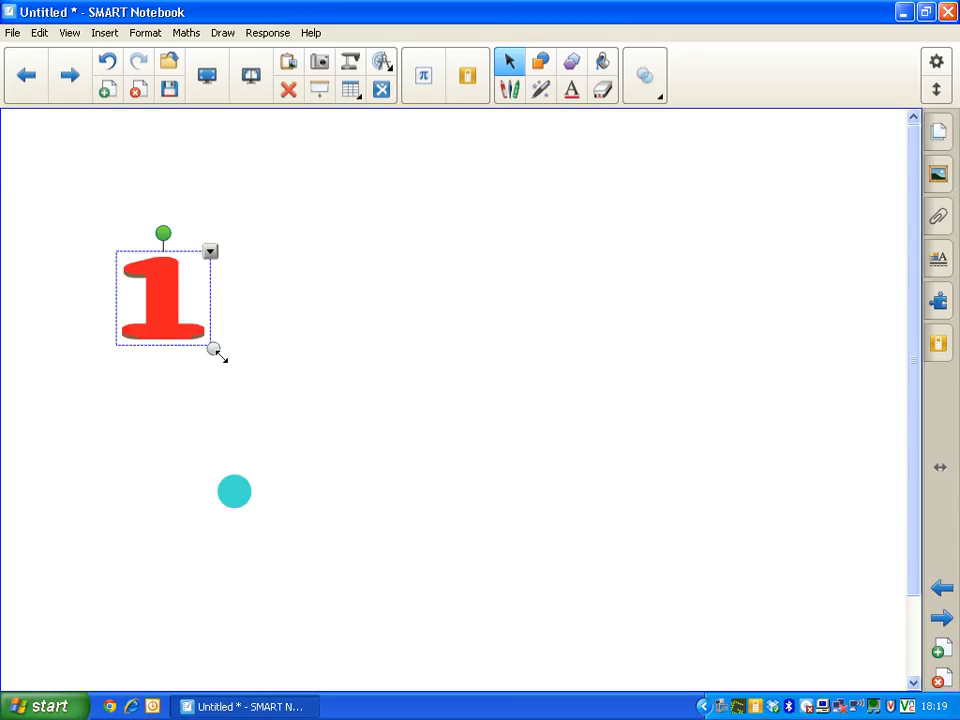
{"action": "left_click_drag", "start_coordinate": [213, 347], "coordinate": [416, 538]}
{"action": "left_click_drag", "start_coordinate": [334, 399], "coordinate": [499, 392]}
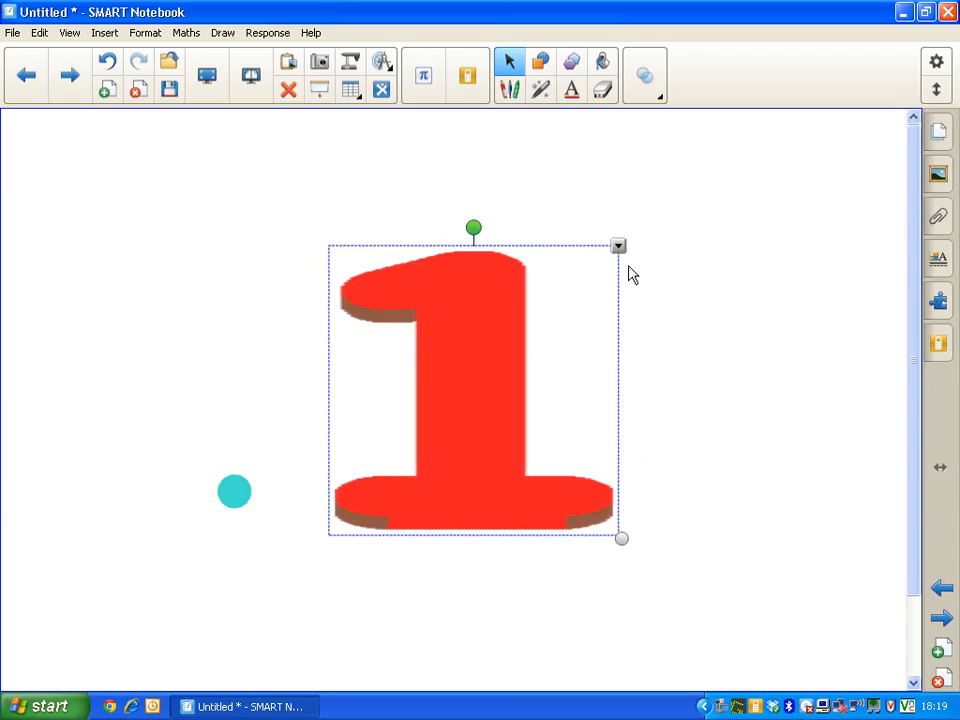
Step: Examine the options for attaching a sound to the number 1 picture, without attaching one
{"action": "left_click", "coordinate": [618, 247]}
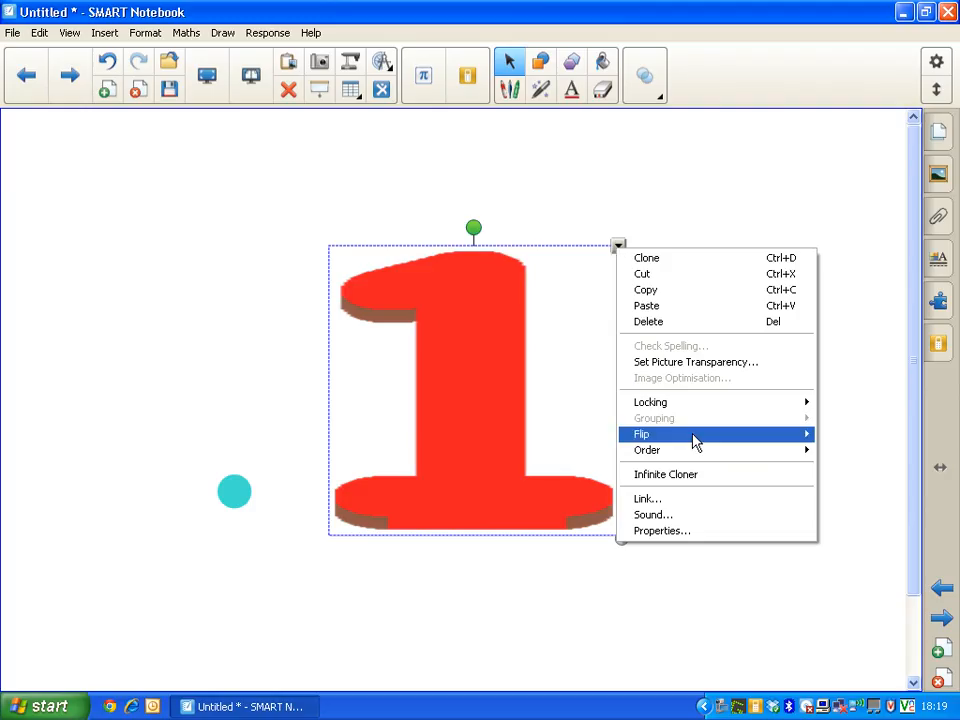
{"action": "left_click", "coordinate": [696, 515]}
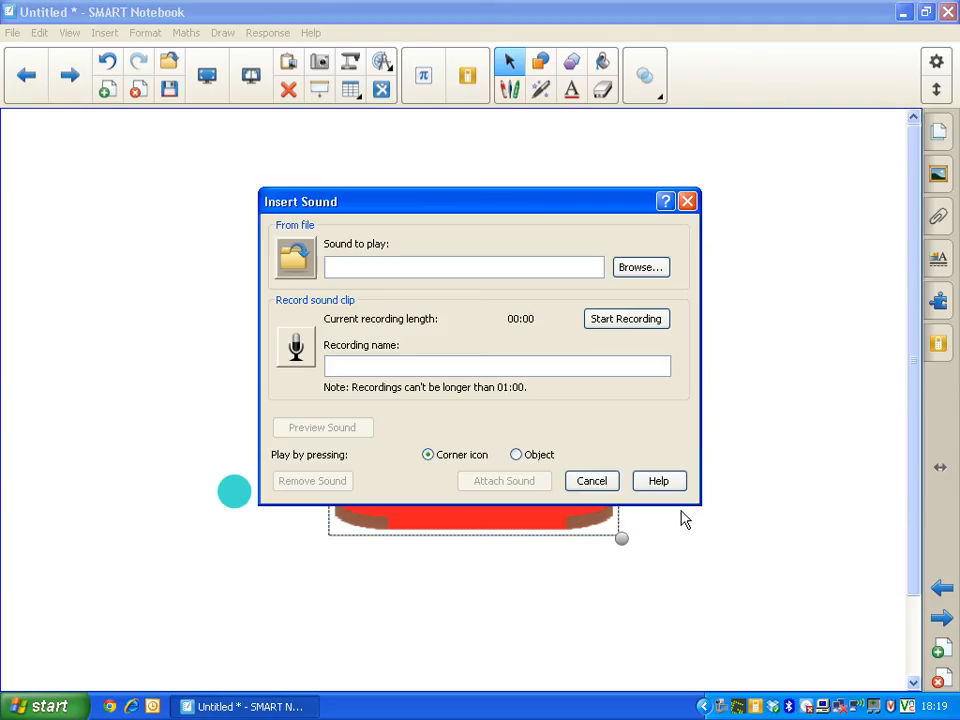
{"action": "left_click", "coordinate": [432, 268]}
{"action": "left_click_drag", "start_coordinate": [471, 200], "coordinate": [230, 364]}
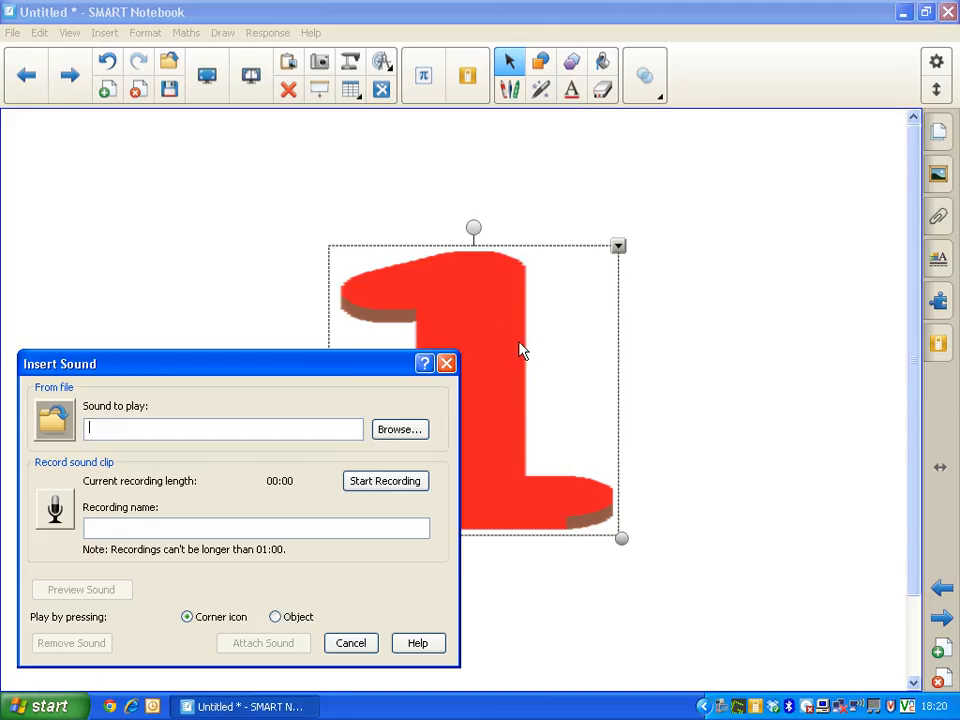
{"action": "left_click", "coordinate": [357, 644]}
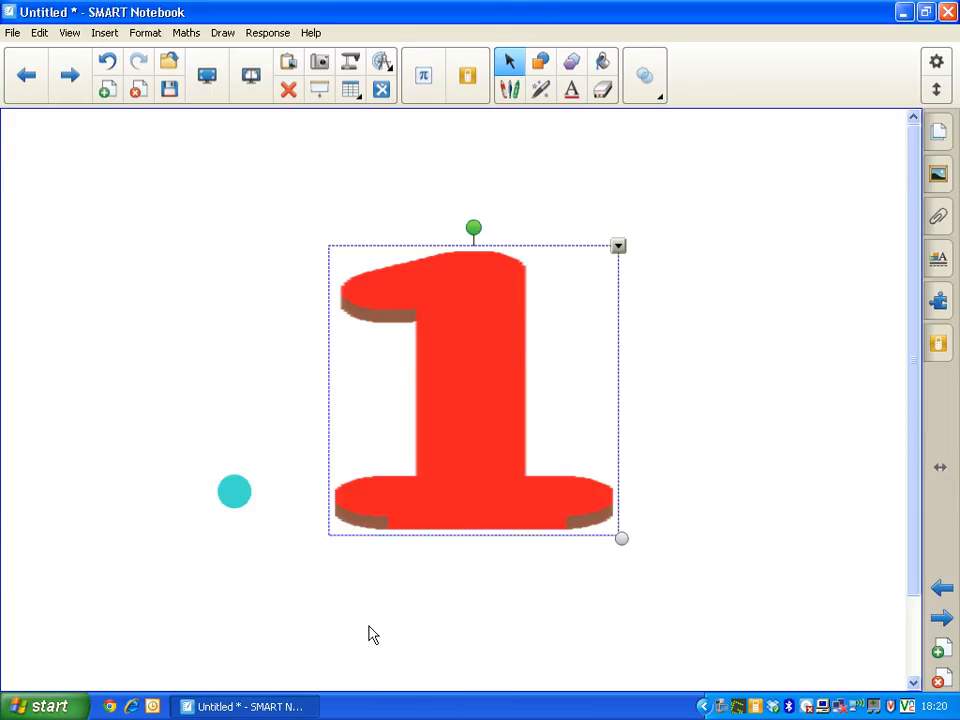
Step: Delete the number 1 picture from the page
{"action": "left_click", "coordinate": [618, 246]}
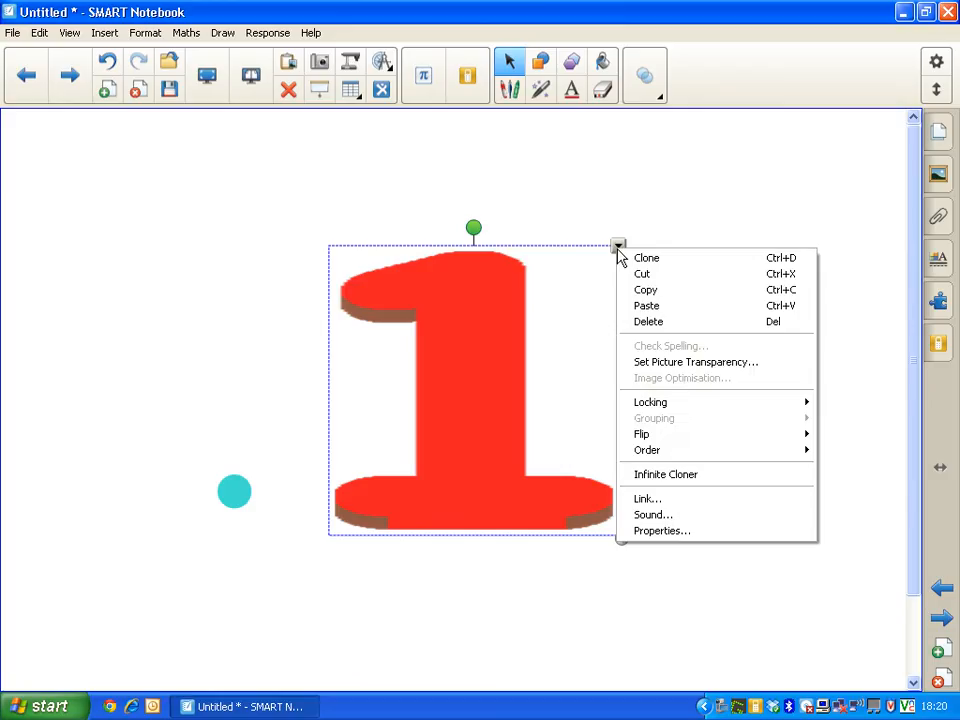
{"action": "left_click", "coordinate": [648, 322]}
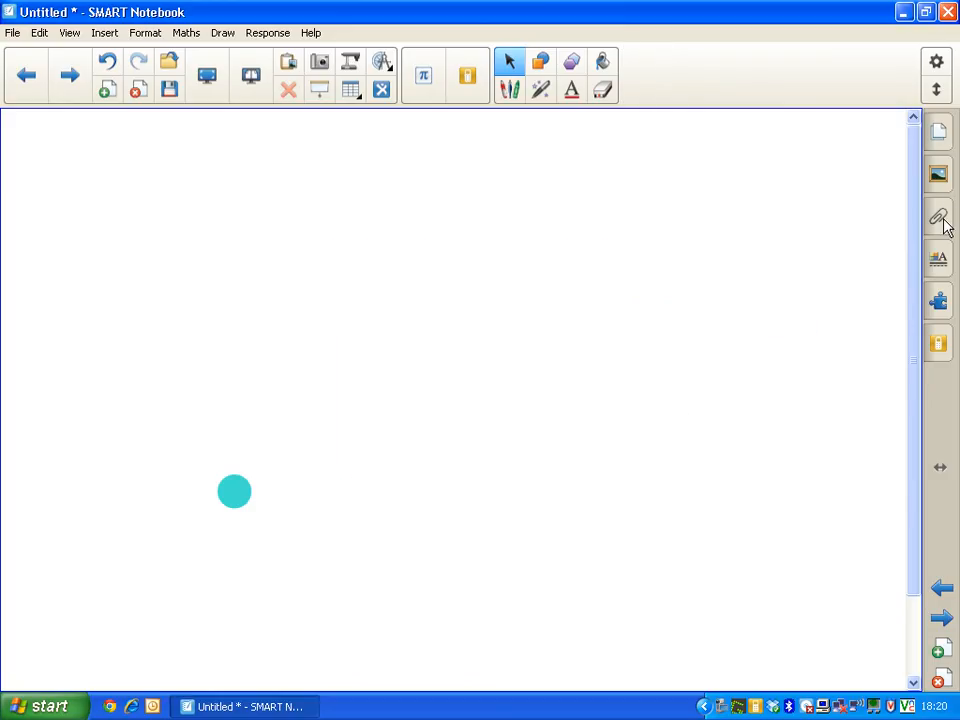
Step: Place the gallery's Cat- vocabulary, Cat and clipboard fish pictures on the page and move the boat and fish apart from the cat
{"action": "left_click", "coordinate": [938, 301]}
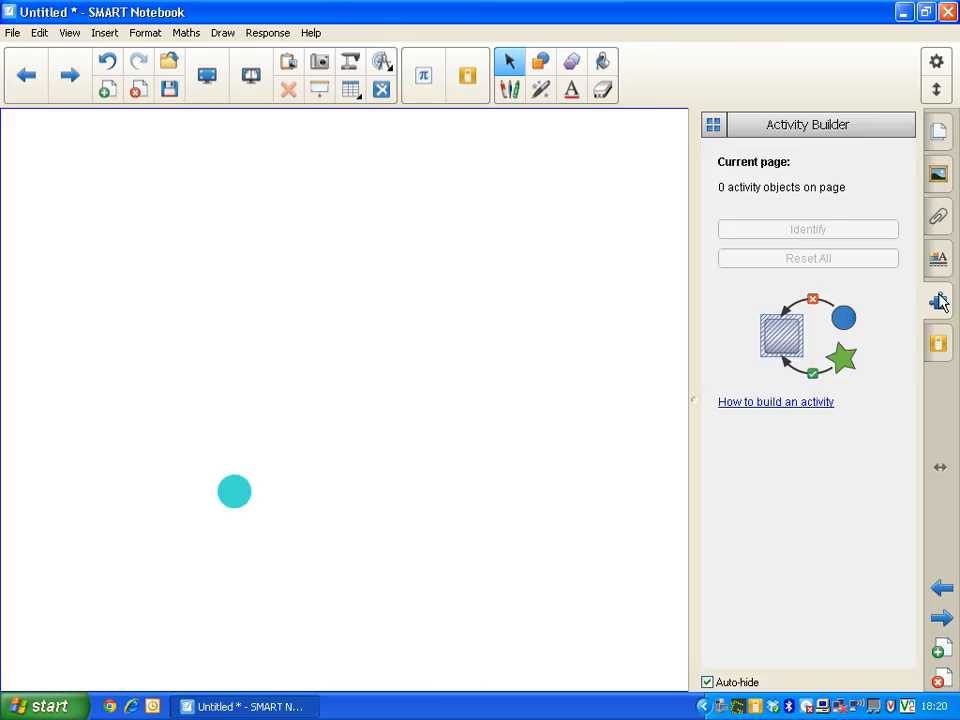
{"action": "left_click", "coordinate": [938, 174]}
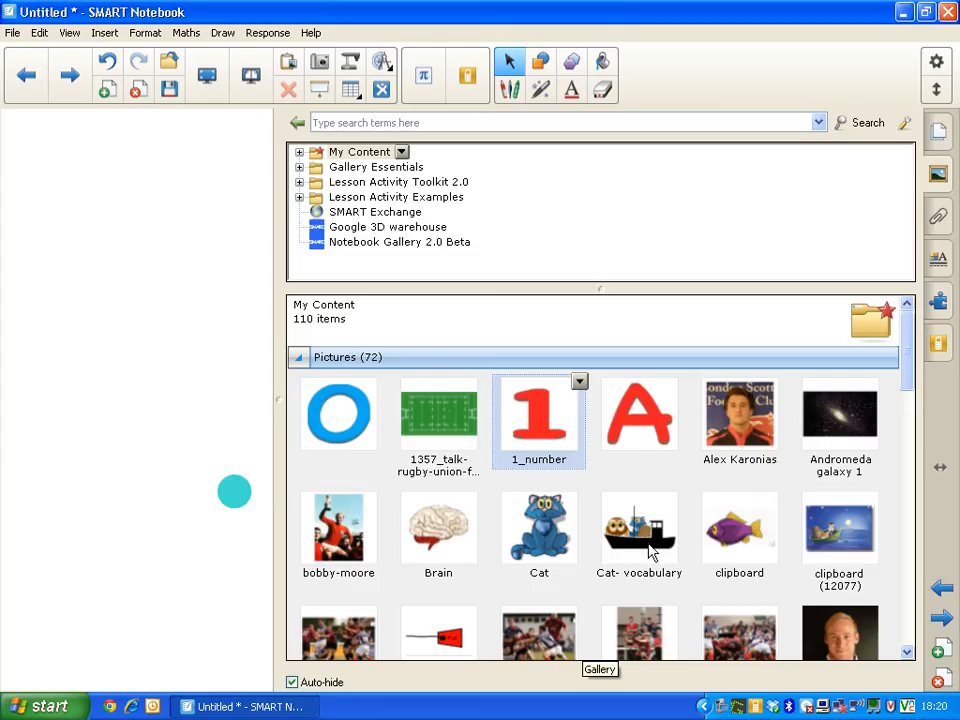
{"action": "left_click_drag", "start_coordinate": [647, 545], "coordinate": [398, 393]}
{"action": "left_click_drag", "start_coordinate": [538, 520], "coordinate": [141, 268]}
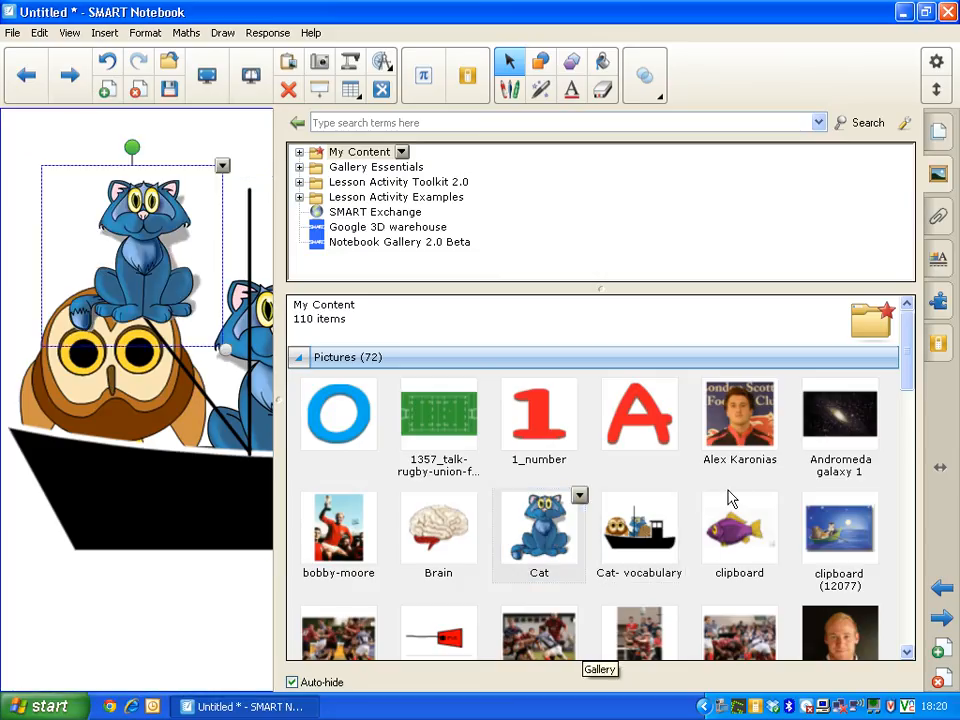
{"action": "left_click_drag", "start_coordinate": [741, 535], "coordinate": [188, 603]}
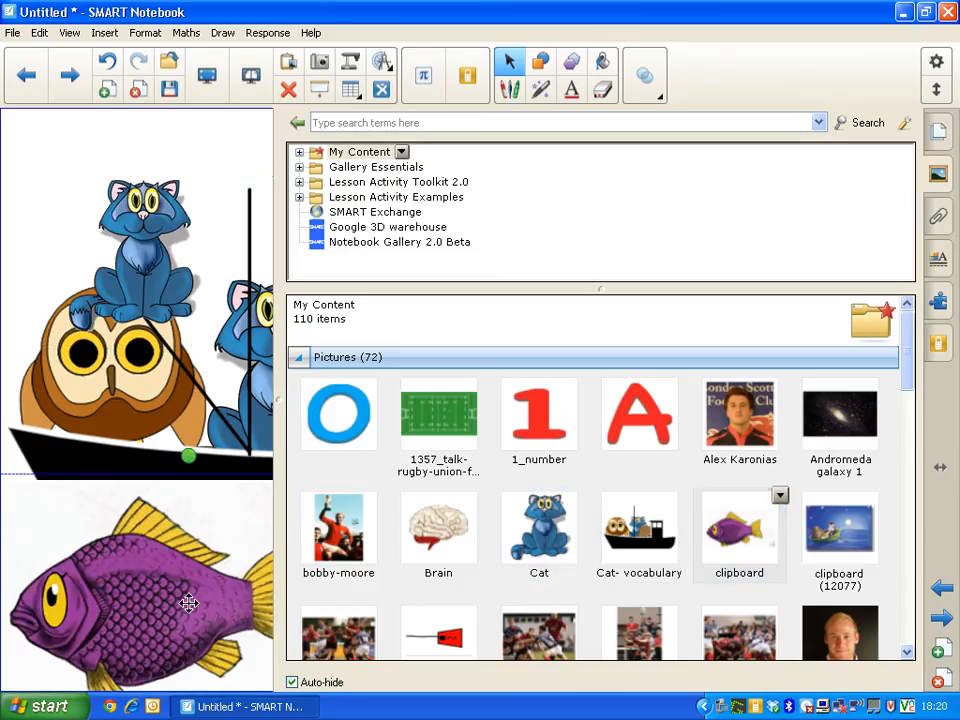
{"action": "left_click", "coordinate": [40, 545]}
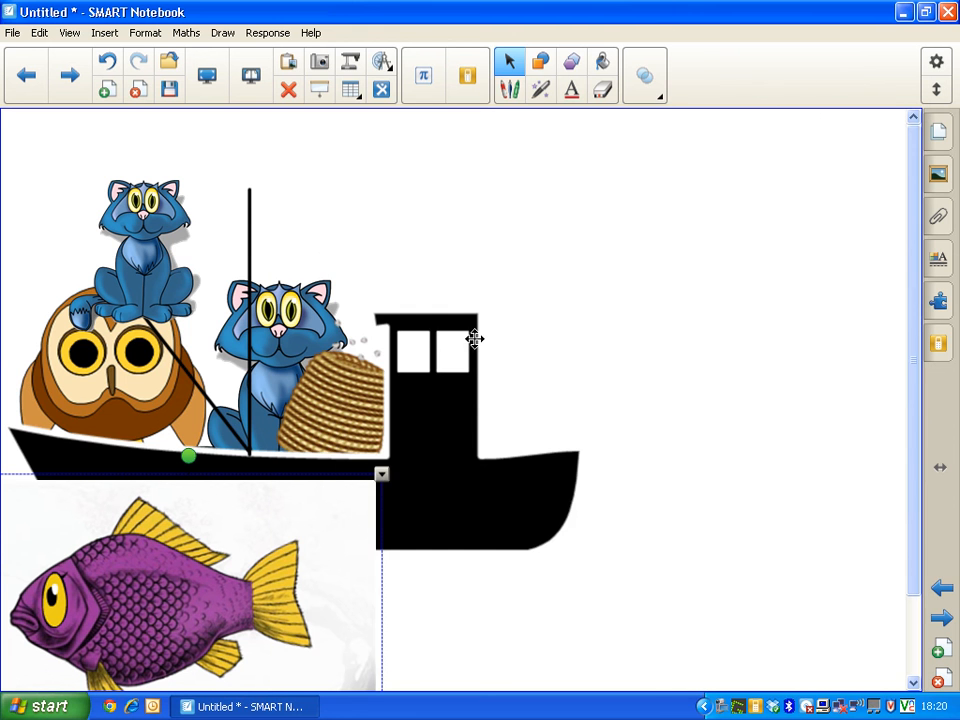
{"action": "left_click_drag", "start_coordinate": [433, 398], "coordinate": [720, 270]}
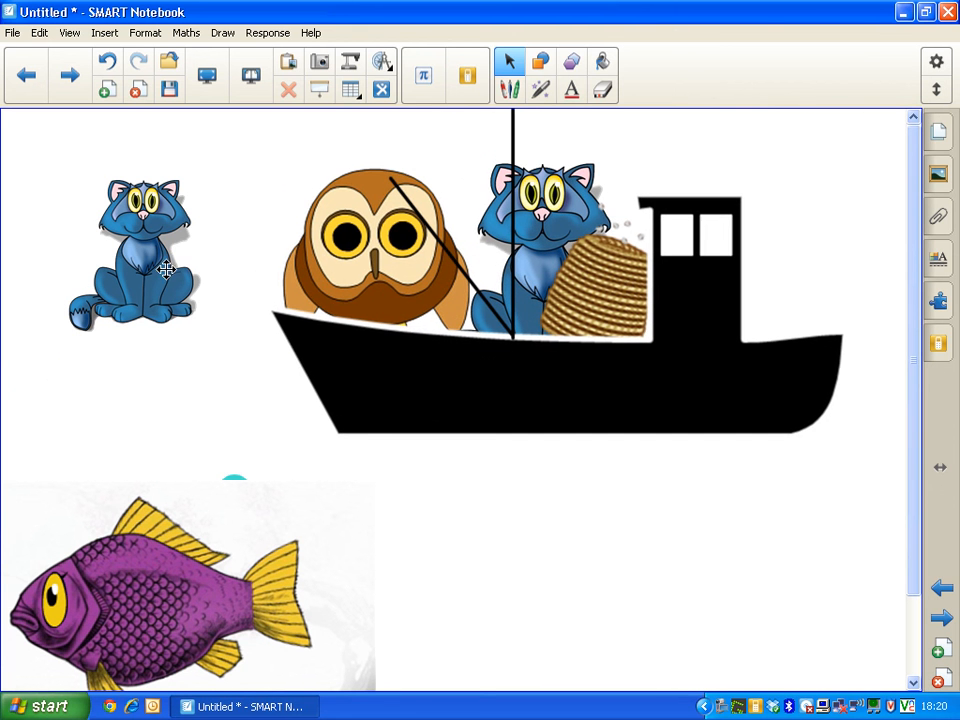
{"action": "left_click_drag", "start_coordinate": [189, 604], "coordinate": [170, 558]}
Step: Make the boat picture an activity object in Activity Builder and set it to accept the separate cat picture
{"action": "left_click", "coordinate": [938, 300]}
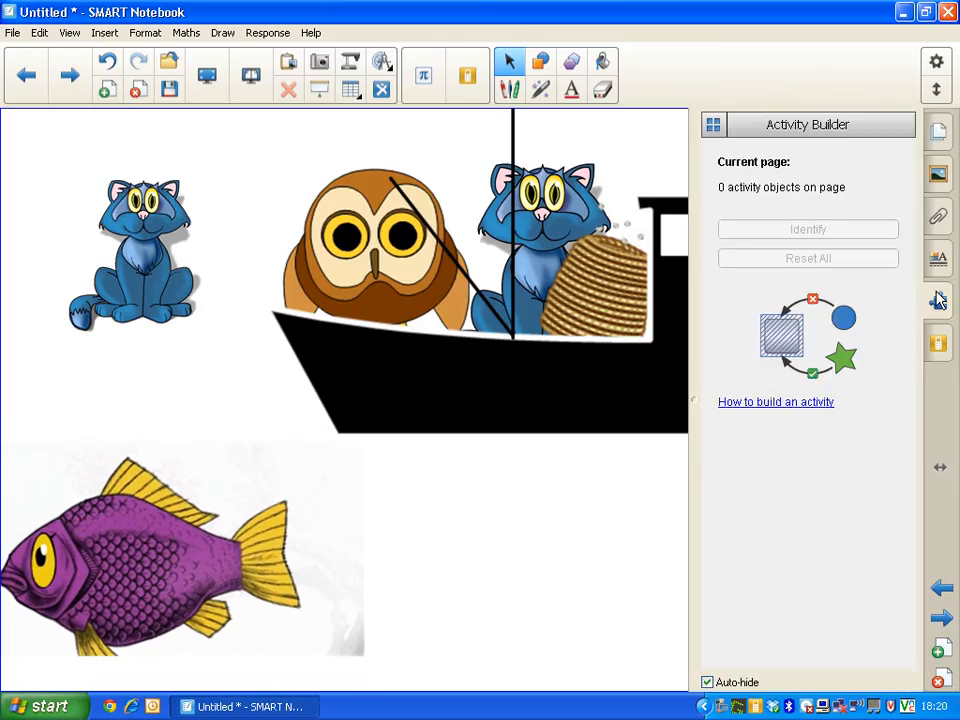
{"action": "left_click", "coordinate": [570, 326]}
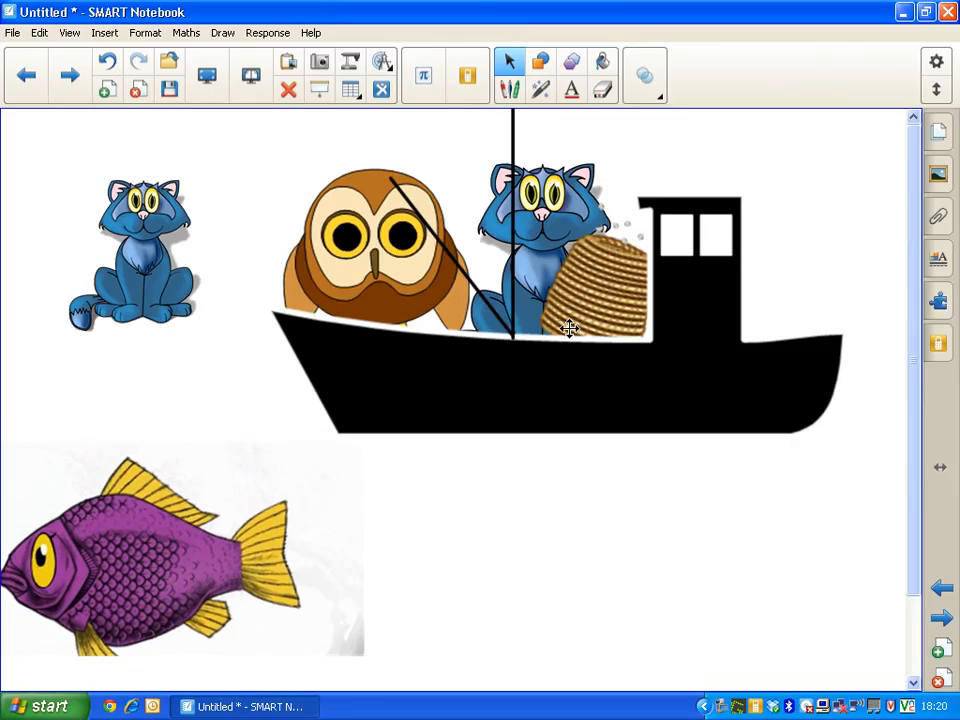
{"action": "left_click", "coordinate": [940, 302]}
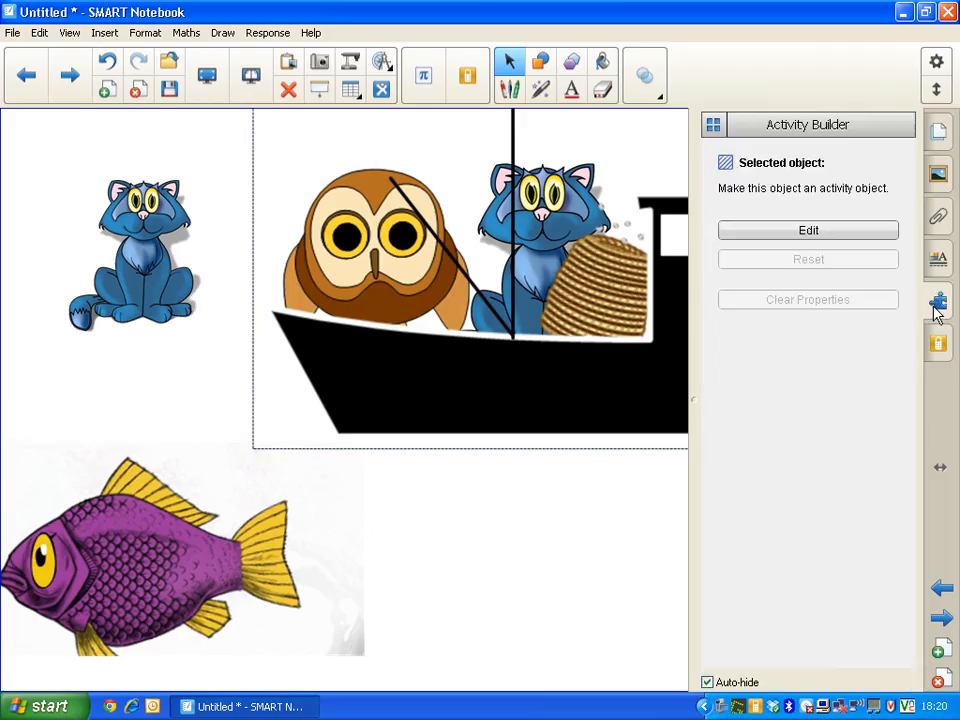
{"action": "left_click", "coordinate": [808, 232]}
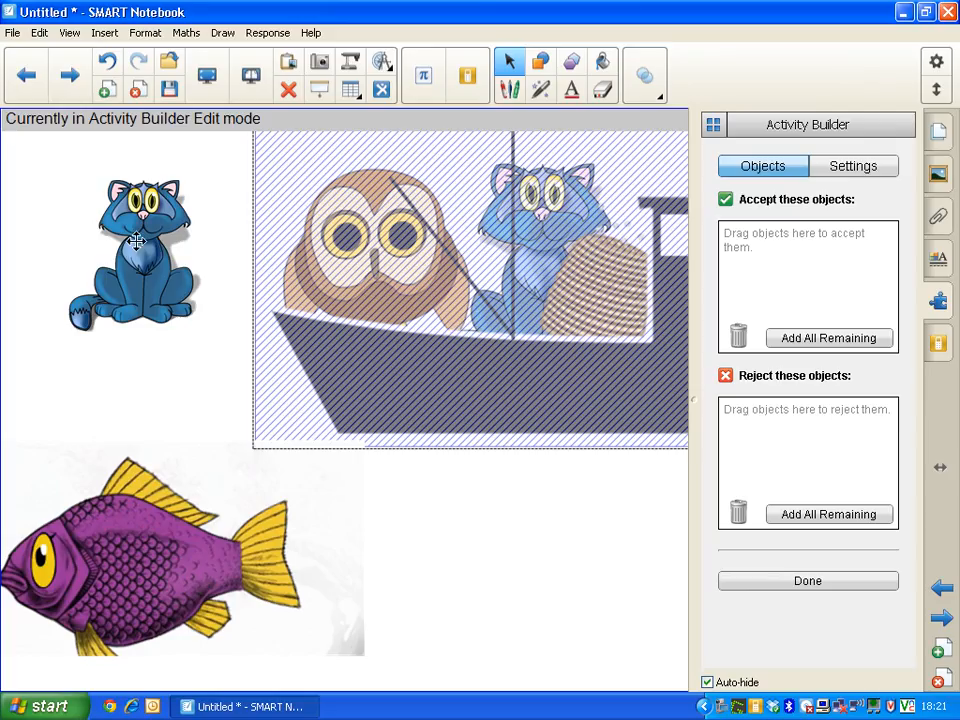
{"action": "left_click_drag", "start_coordinate": [221, 246], "coordinate": [816, 275]}
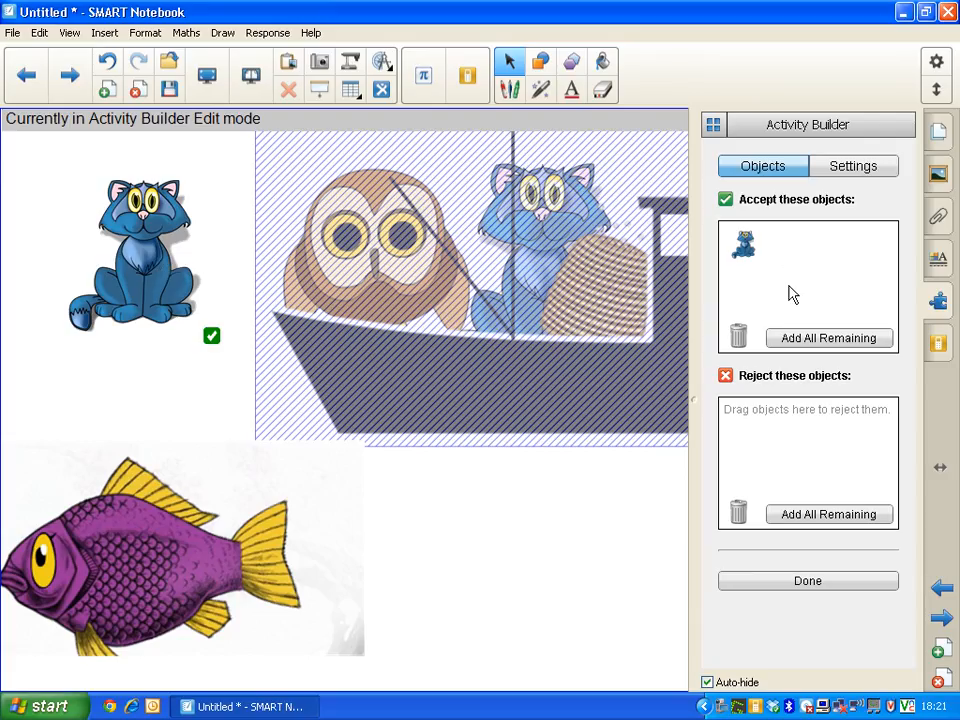
Step: Set the boat's activity to reject the fish picture and finish editing the activity
{"action": "left_click", "coordinate": [141, 553]}
{"action": "left_click_drag", "start_coordinate": [141, 553], "coordinate": [797, 476]}
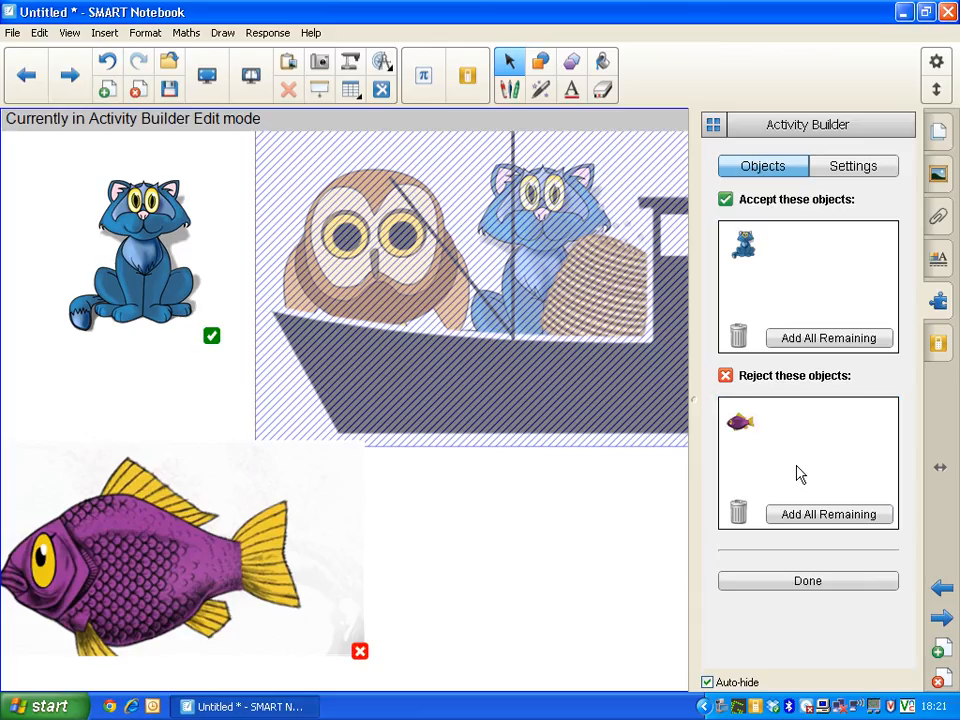
{"action": "left_click", "coordinate": [829, 590]}
{"action": "left_click", "coordinate": [620, 587]}
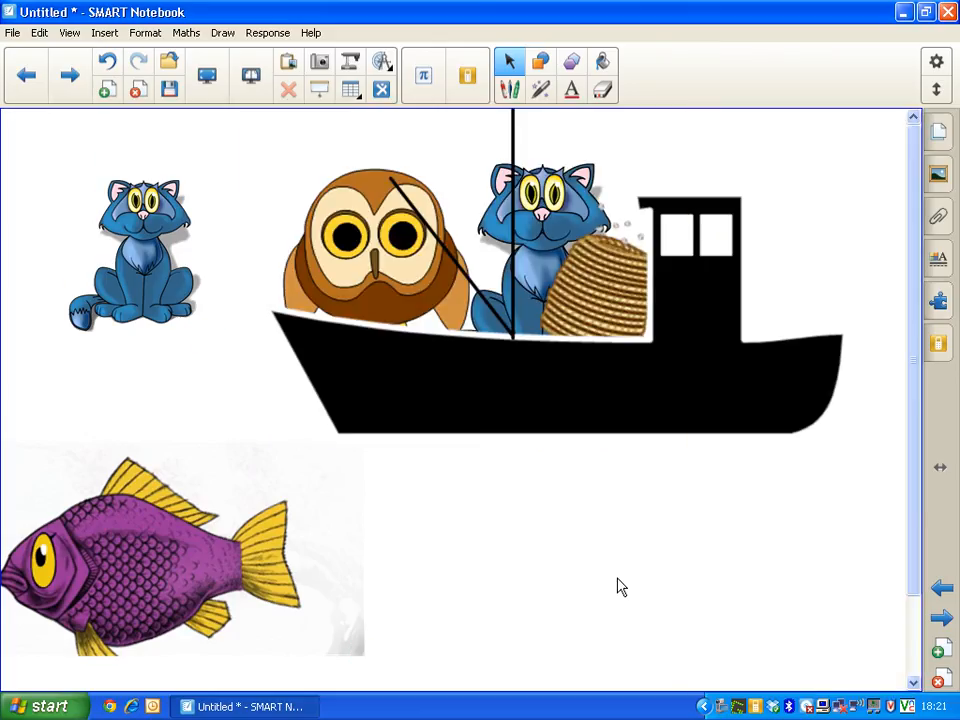
Step: Test the activity by moving the cat and the fish onto the boat
{"action": "left_click_drag", "start_coordinate": [152, 234], "coordinate": [618, 292]}
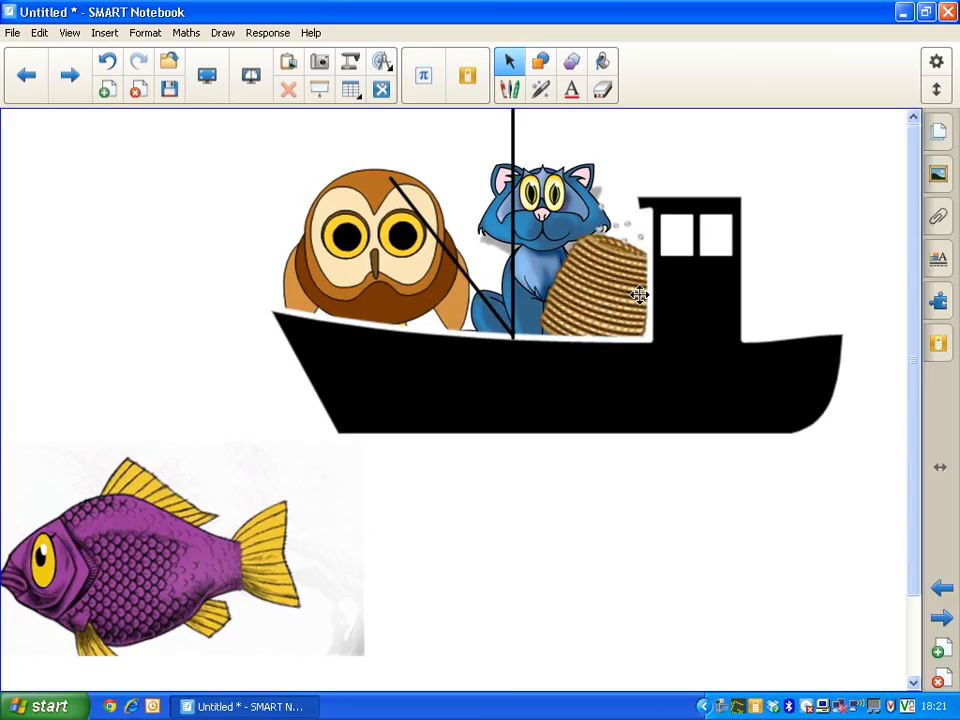
{"action": "left_click_drag", "start_coordinate": [107, 561], "coordinate": [573, 280]}
{"action": "right_click", "coordinate": [722, 706]}
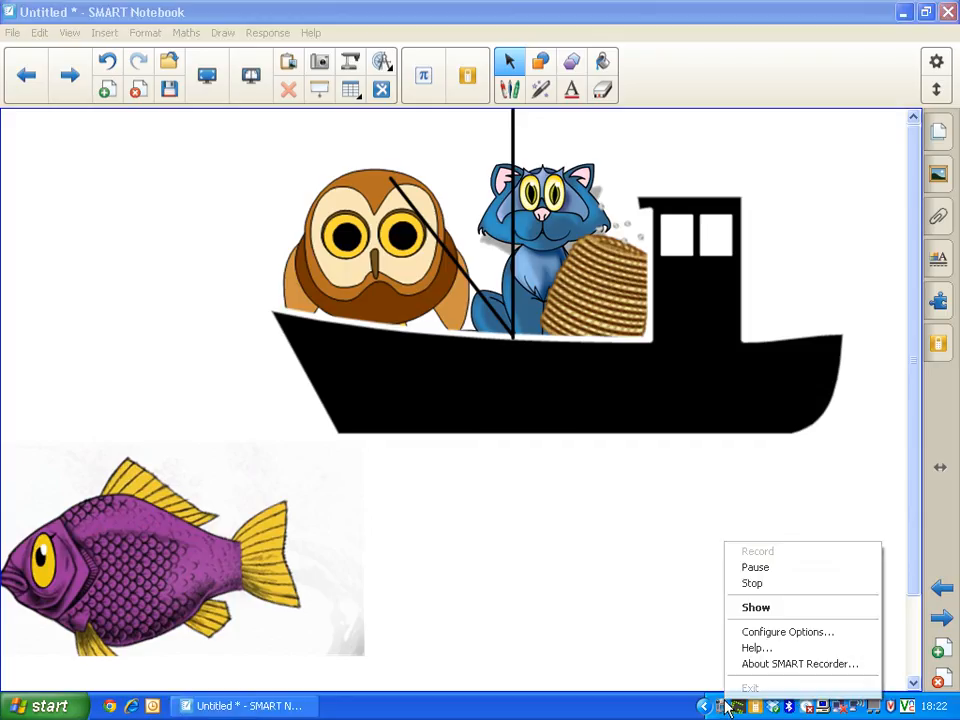